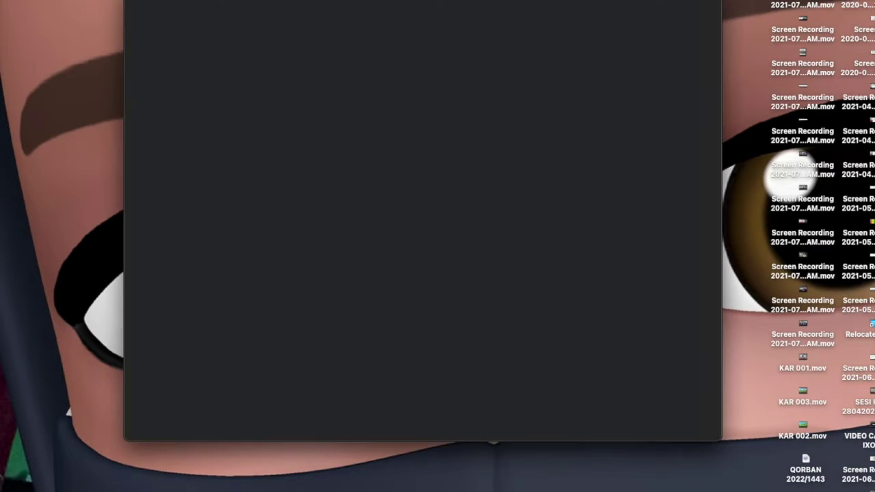
# Go to the zoom.us website in the browser
pyautogui.click(581, 305)
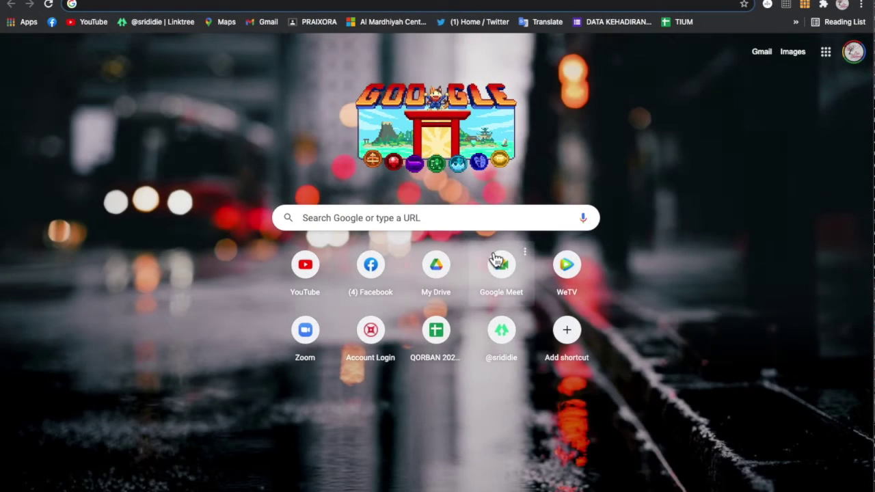
pyautogui.click(301, 5)
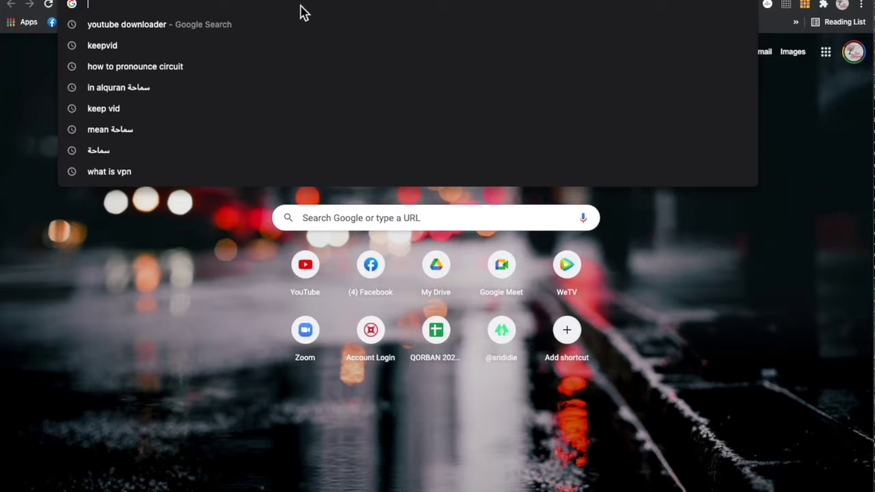
pyautogui.write('zoom')
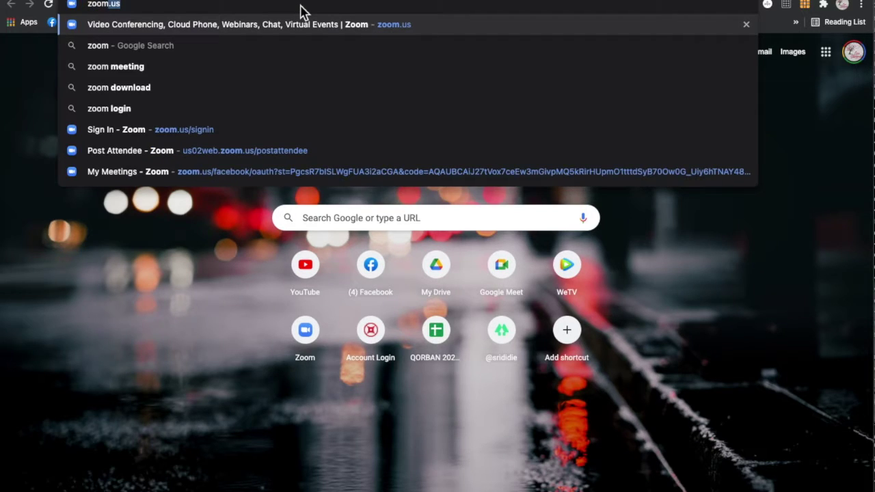
pyautogui.write('.us')
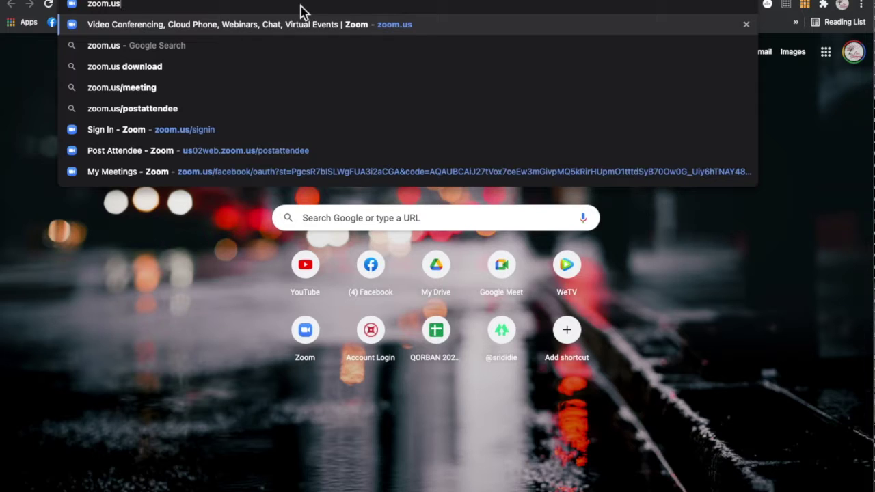
pyautogui.press('Return')
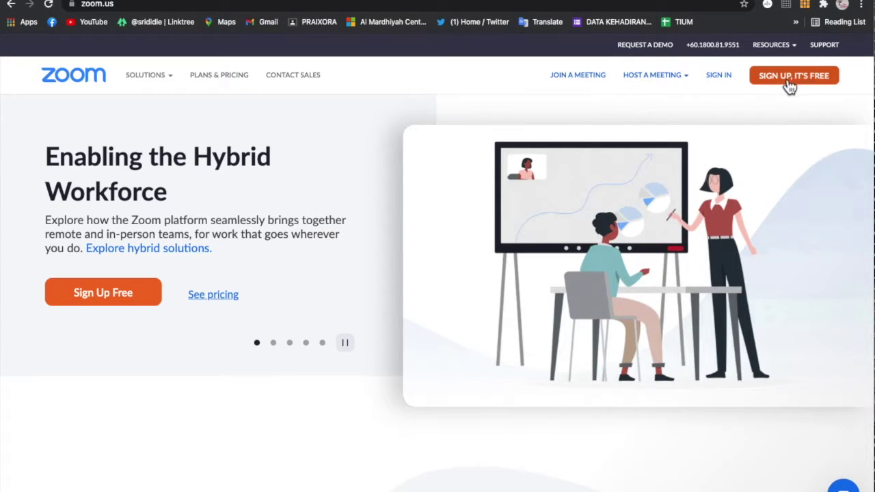
# Open the free account sign-up page and complete the date-of-birth verification
pyautogui.click(797, 87)
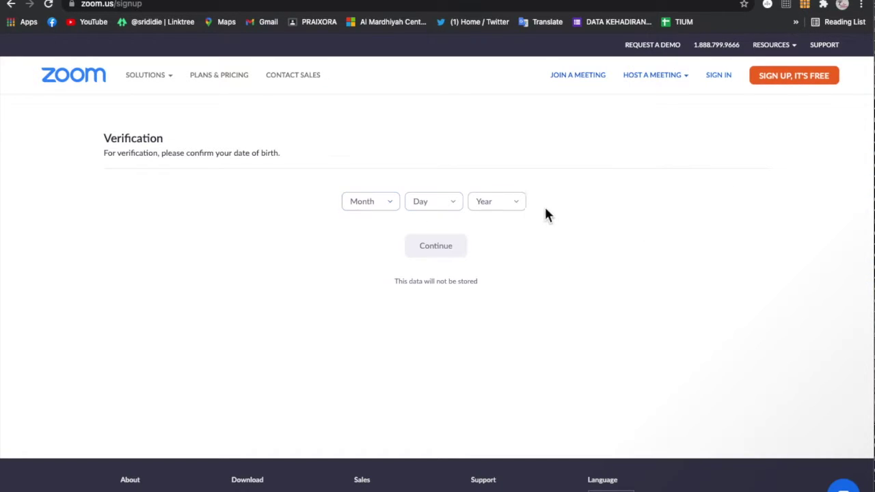
pyautogui.click(395, 207)
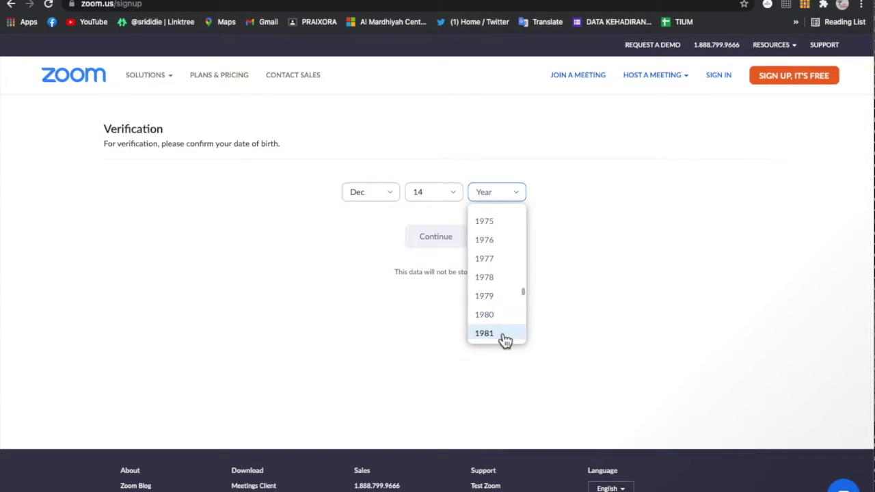
pyautogui.click(504, 339)
pyautogui.click(451, 245)
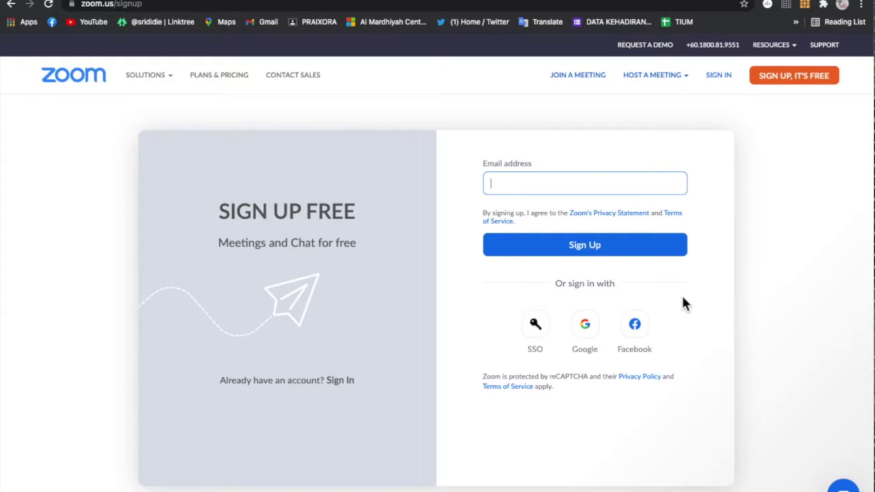
# Go to the sign-in page and sign in to the existing account with Facebook
pyautogui.click(779, 223)
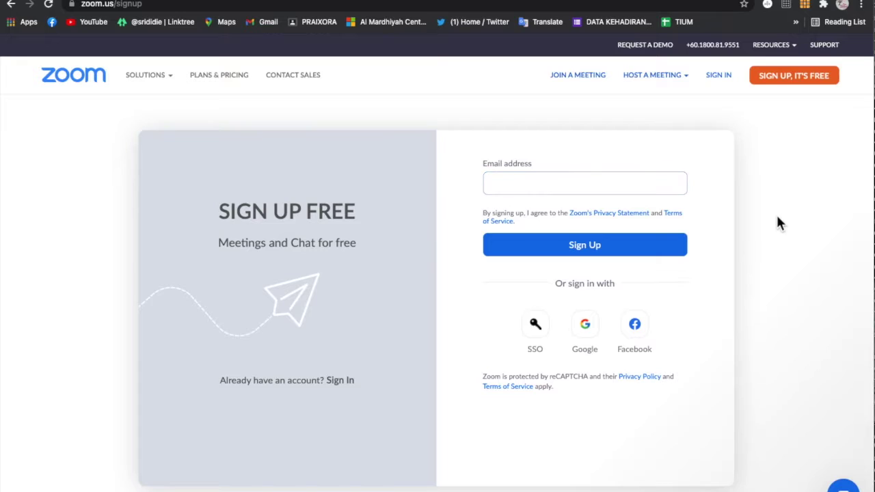
pyautogui.click(727, 80)
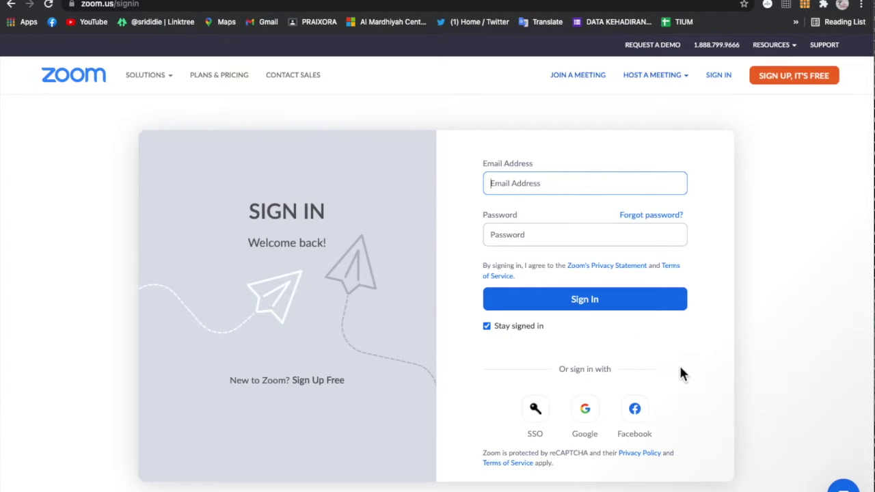
pyautogui.click(644, 421)
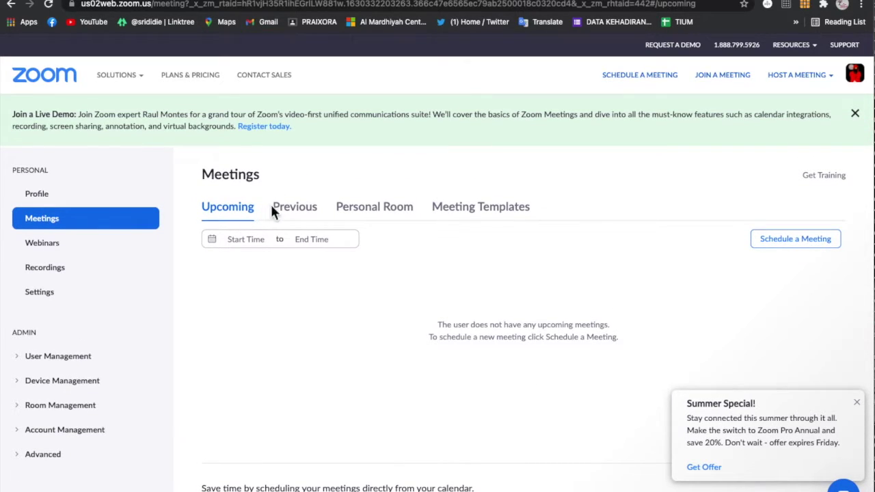
# Open the account profile page and review its personal settings
pyautogui.click(37, 195)
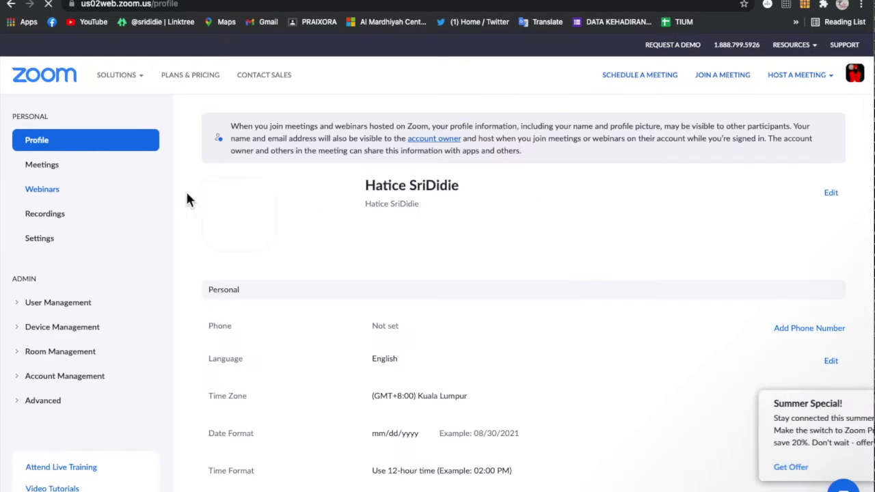
pyautogui.scroll(-3, 387, 372)
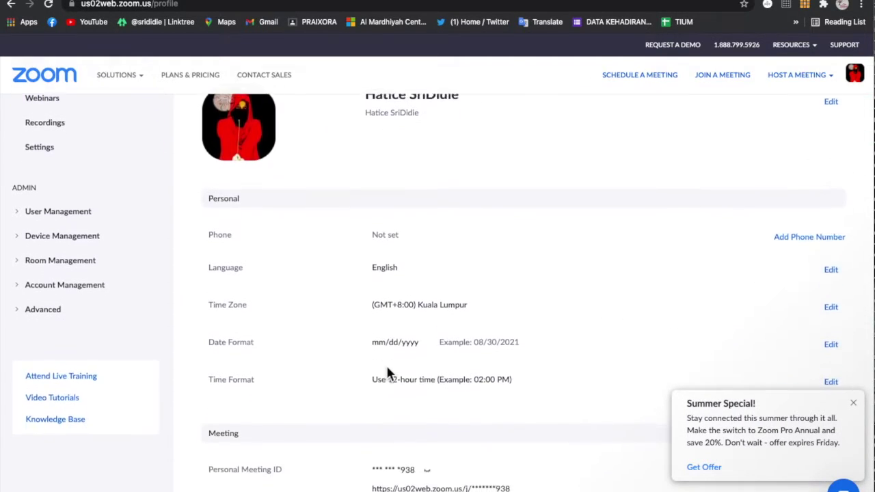
pyautogui.scroll(2, 328, 298)
pyautogui.scroll(1, 328, 298)
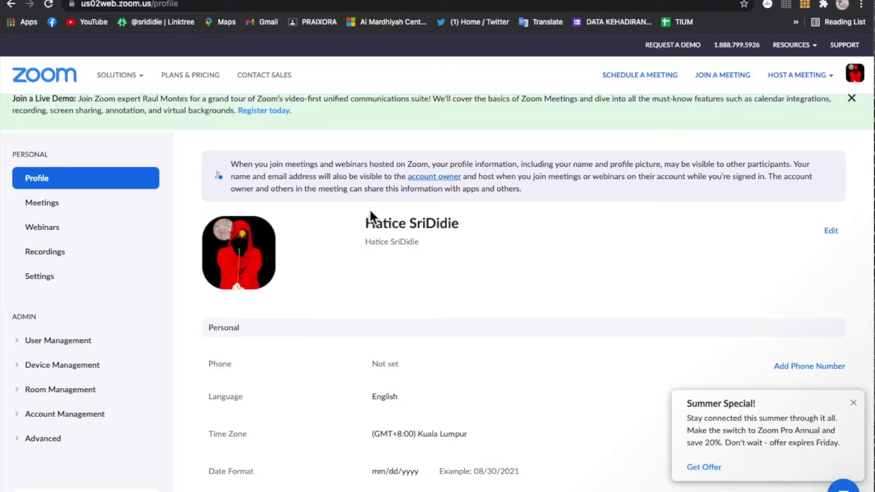
# Start scheduling a new meeting with the topic PERHIMPUNAN KEMERDEKAAN and the description "Perjumpaaan bersama murid."
pyautogui.click(48, 212)
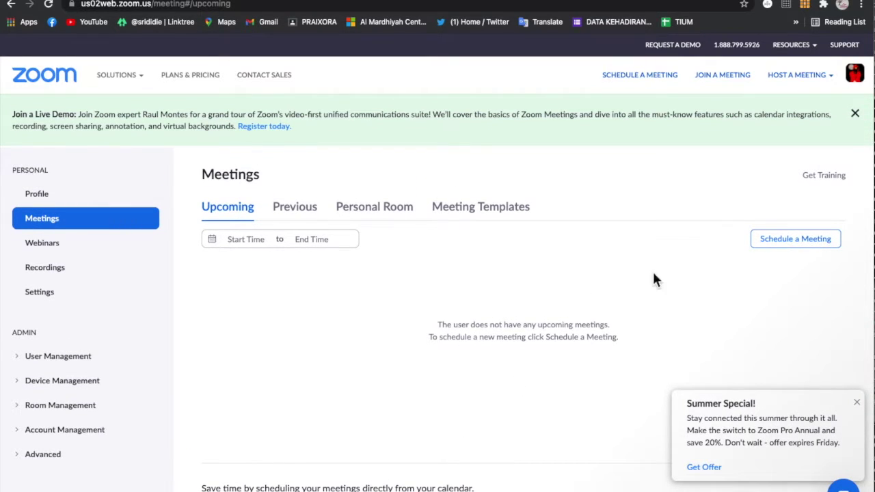
pyautogui.click(797, 244)
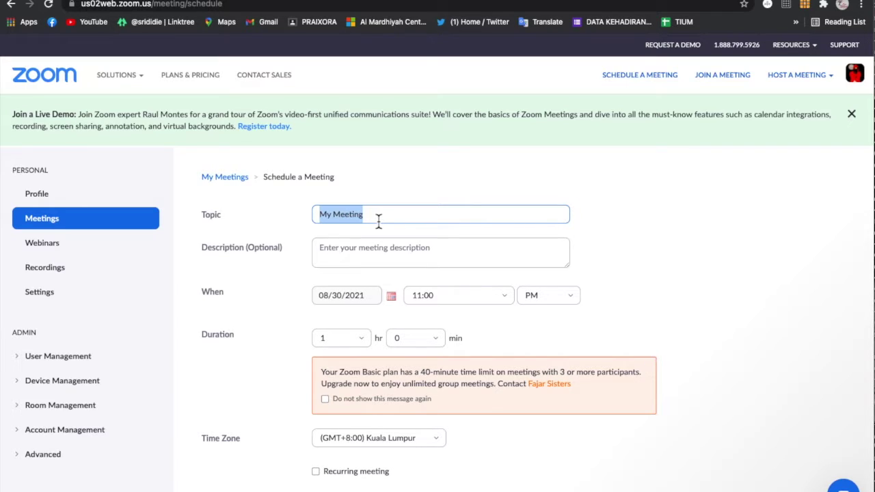
pyautogui.write('PERJUMPAAN')
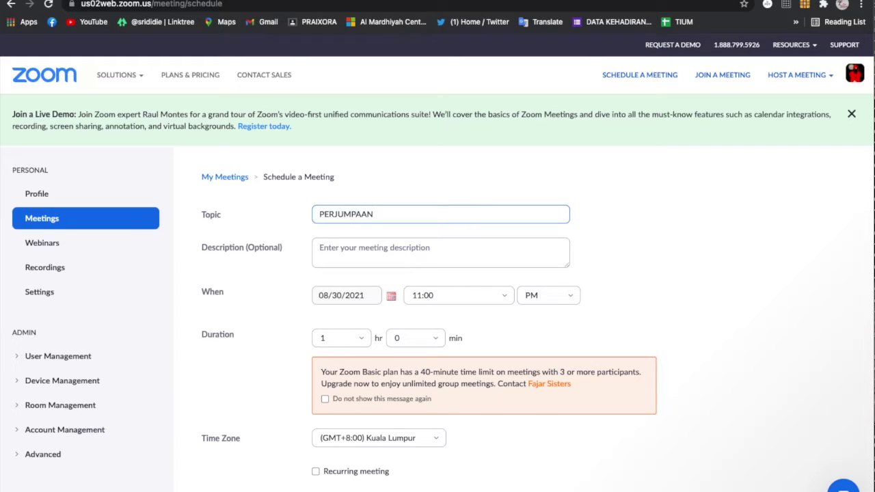
pyautogui.press('super+a')
pyautogui.write('PERHIMPUNAN KEMERDEKAAN')
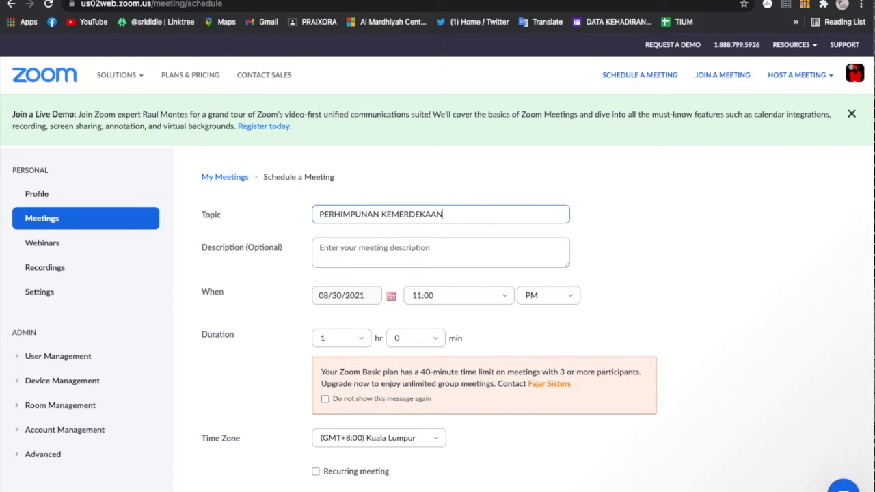
pyautogui.click(356, 254)
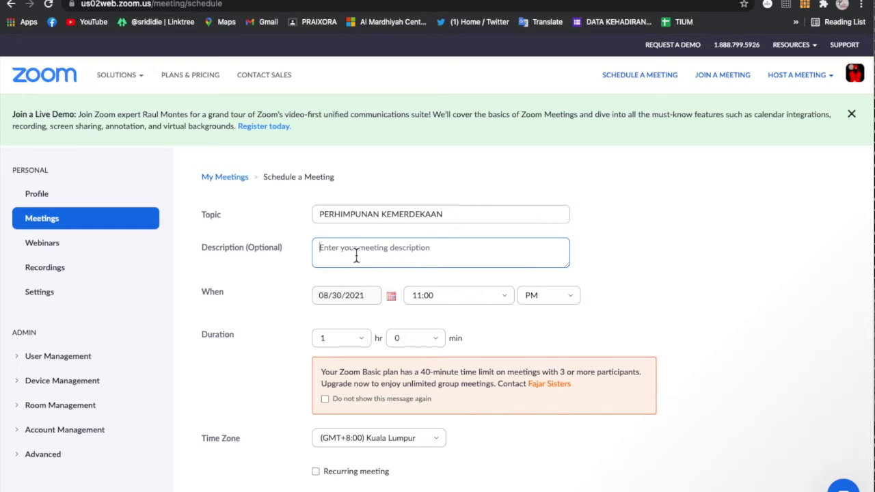
pyautogui.write('Perjumpaaan bersama murid.')
# Set the meeting's start to 08/31/2021 at 9:30 AM
pyautogui.click(339, 303)
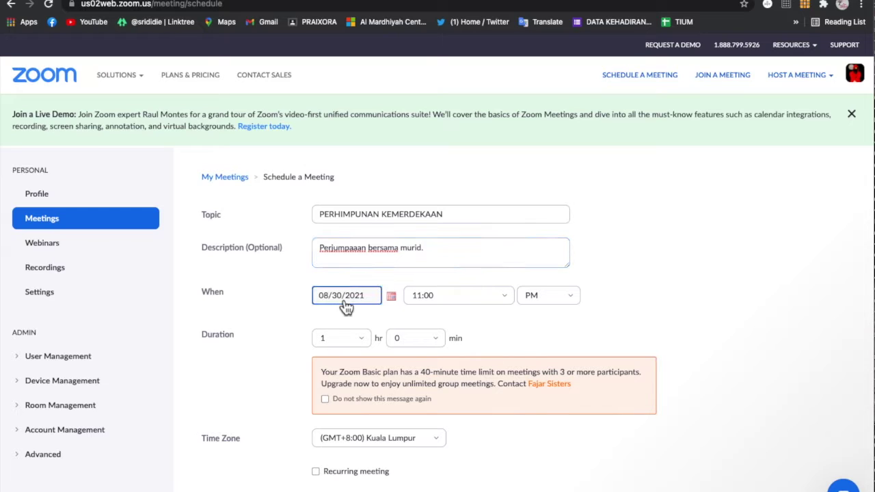
pyautogui.click(392, 300)
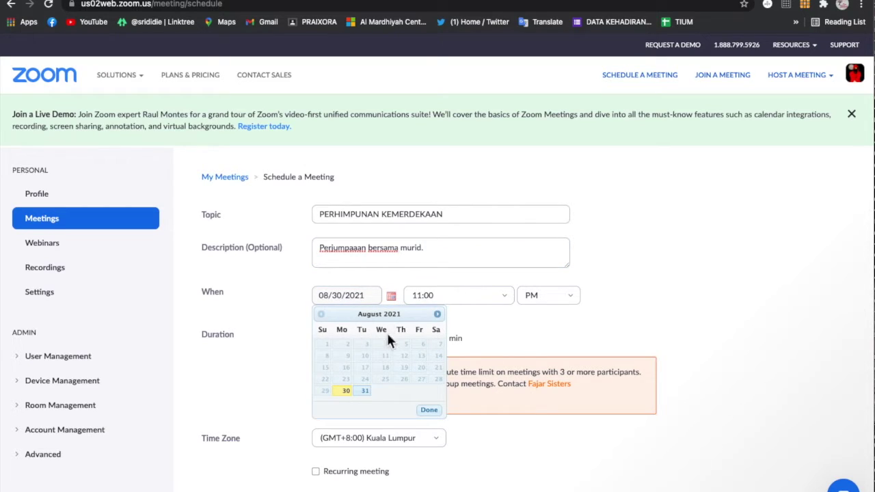
pyautogui.click(364, 391)
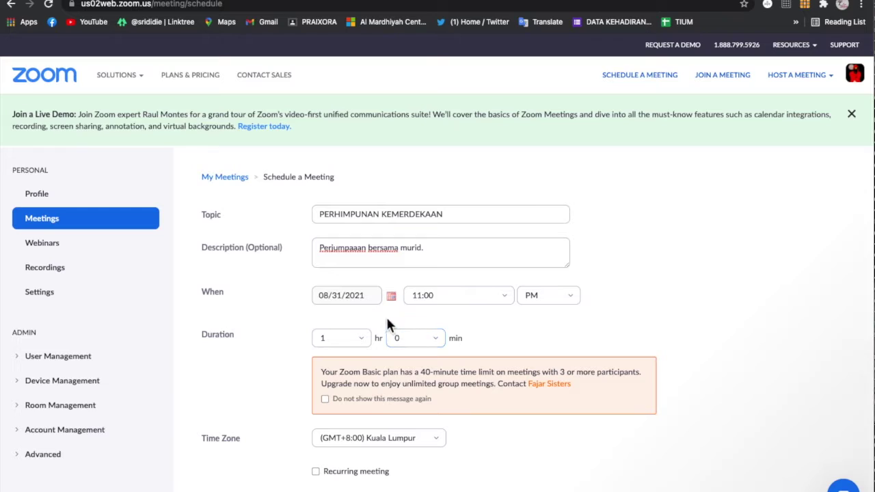
pyautogui.click(465, 295)
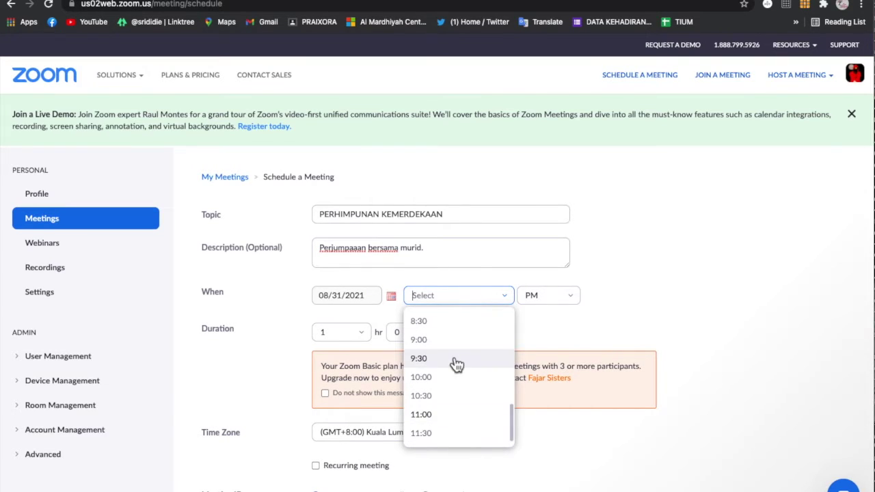
pyautogui.click(452, 359)
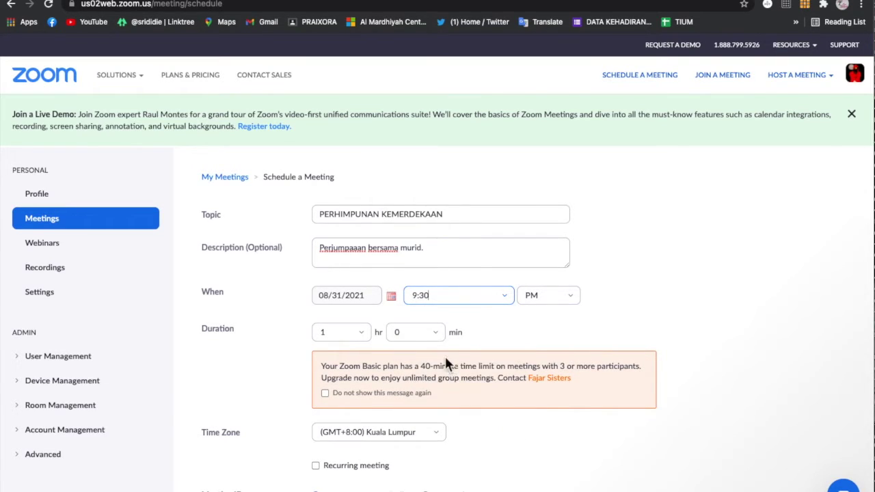
pyautogui.click(546, 299)
pyautogui.click(560, 321)
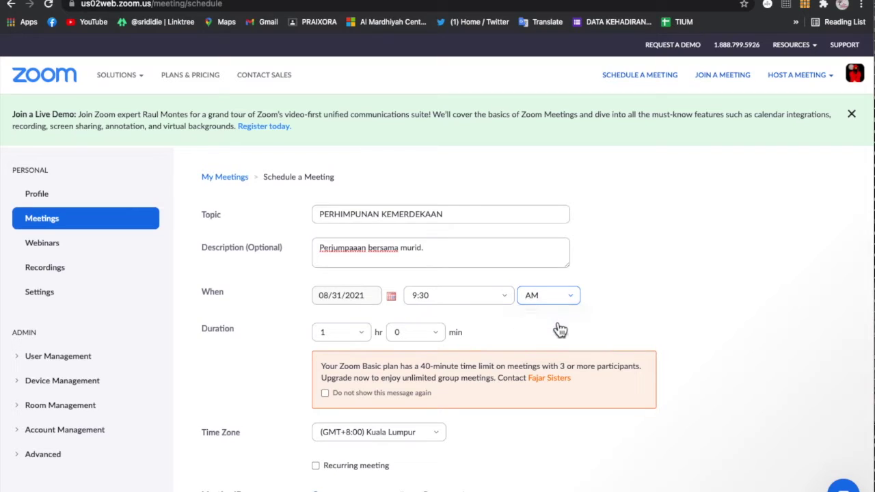
# Look through the hour choices for the meeting's duration without changing it
pyautogui.click(370, 340)
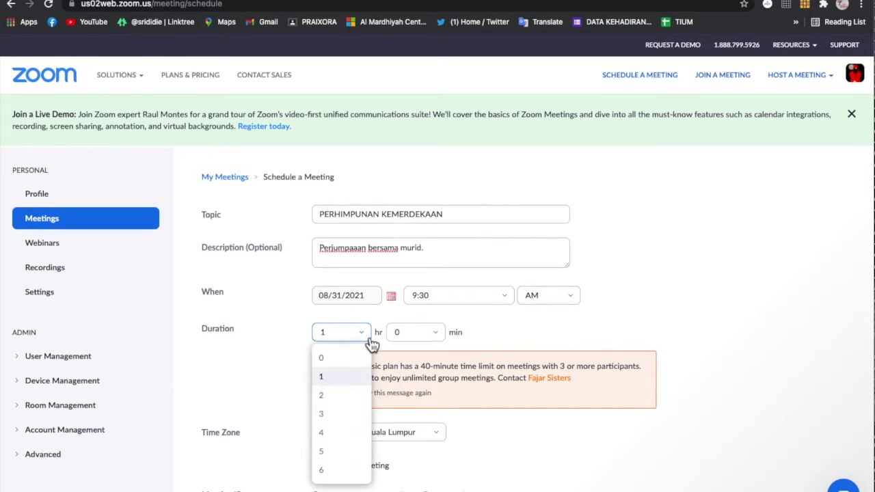
pyautogui.click(523, 330)
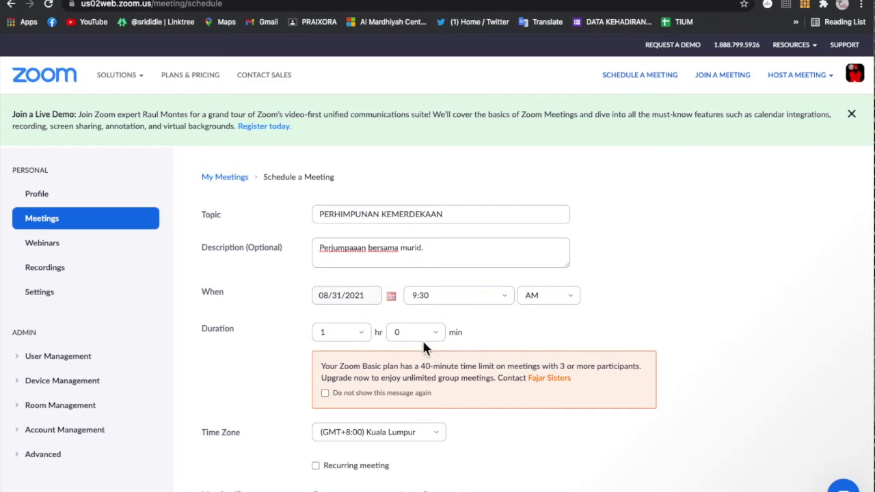
pyautogui.click(362, 334)
pyautogui.scroll(-2, 267, 298)
pyautogui.scroll(1, 267, 298)
pyautogui.click(267, 298)
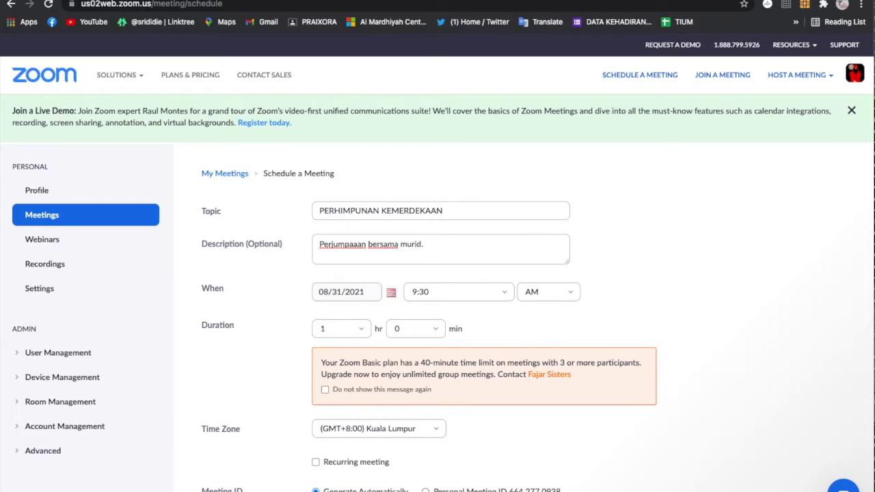
# Turn on the recurring meeting option, examine its recurrence choices, and turn the option back off
pyautogui.scroll(-2, 393, 471)
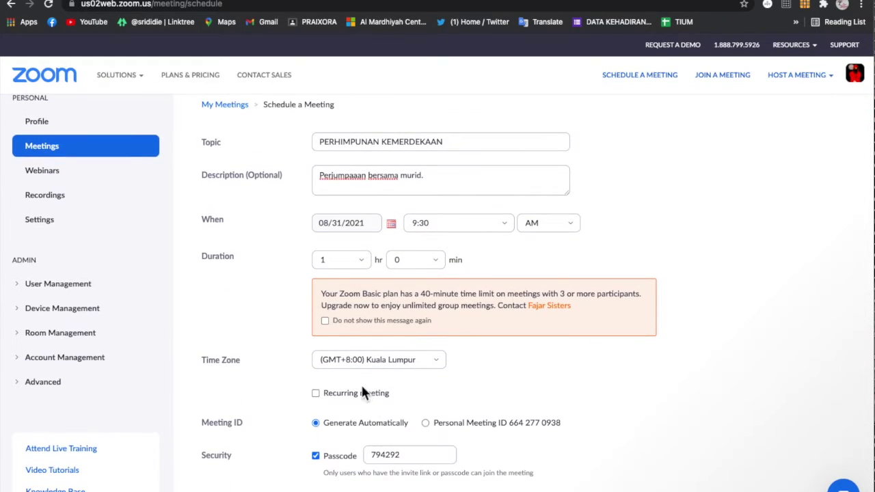
pyautogui.click(315, 394)
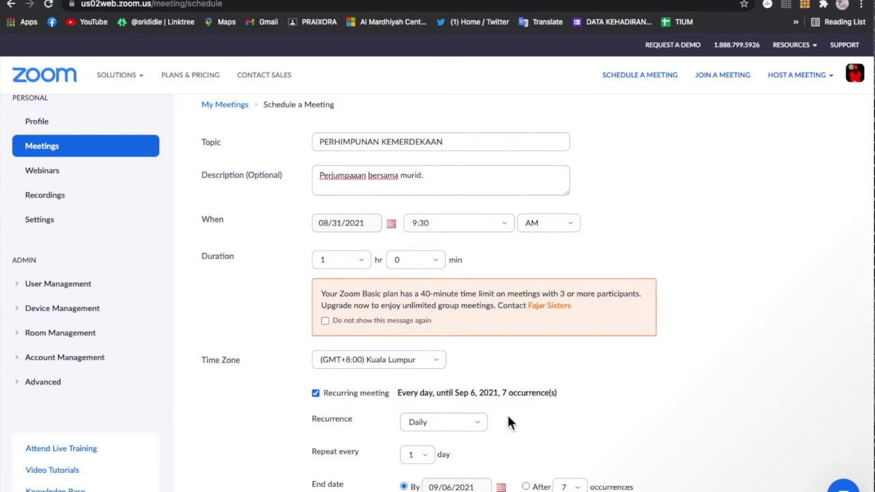
pyautogui.scroll(-2, 508, 422)
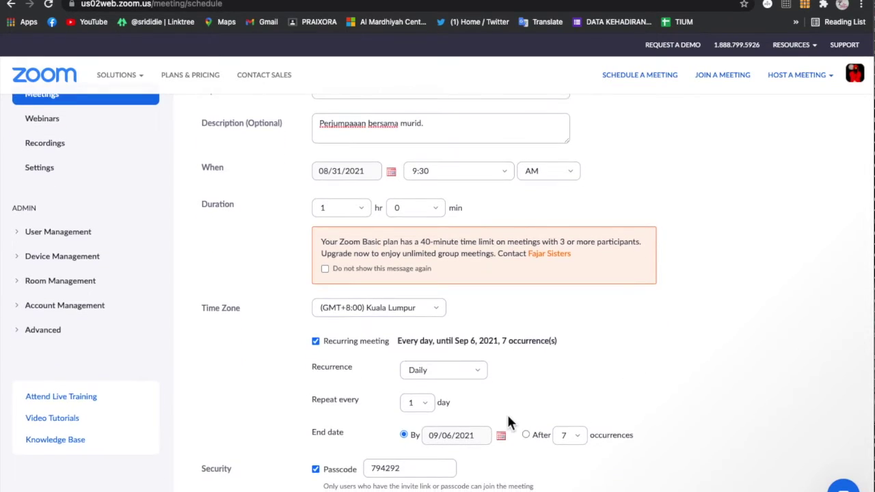
pyautogui.click(486, 380)
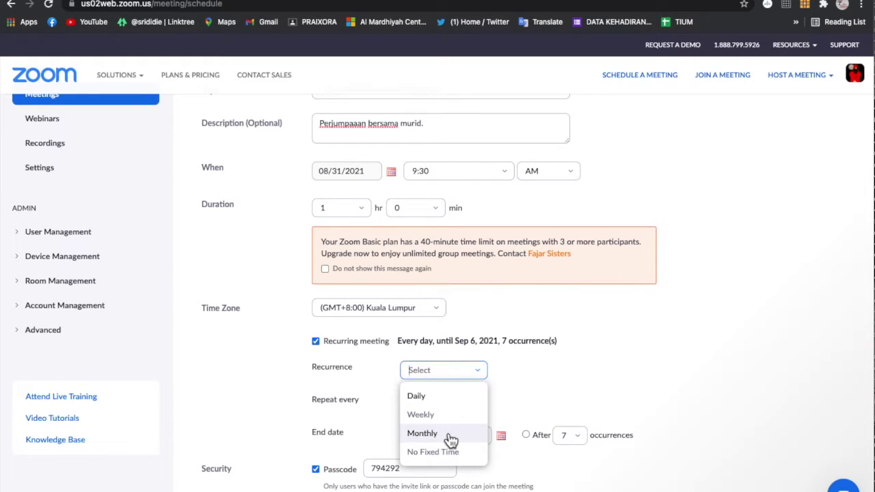
pyautogui.click(538, 377)
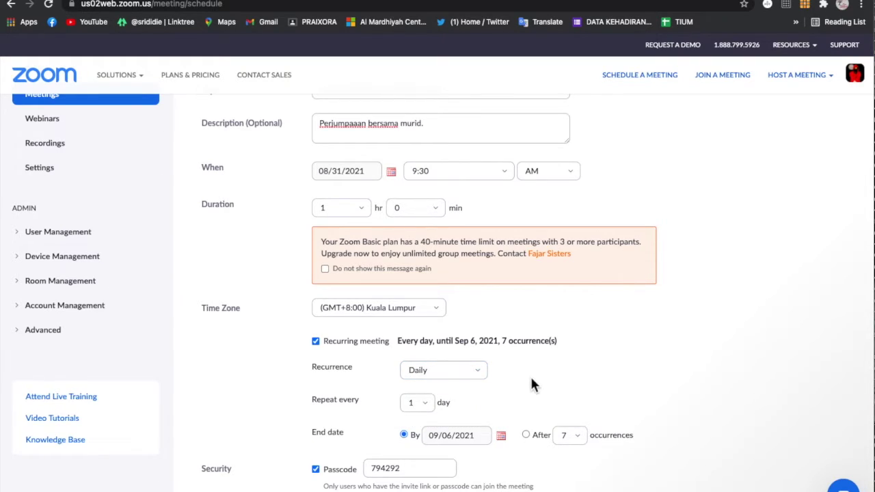
pyautogui.click(316, 341)
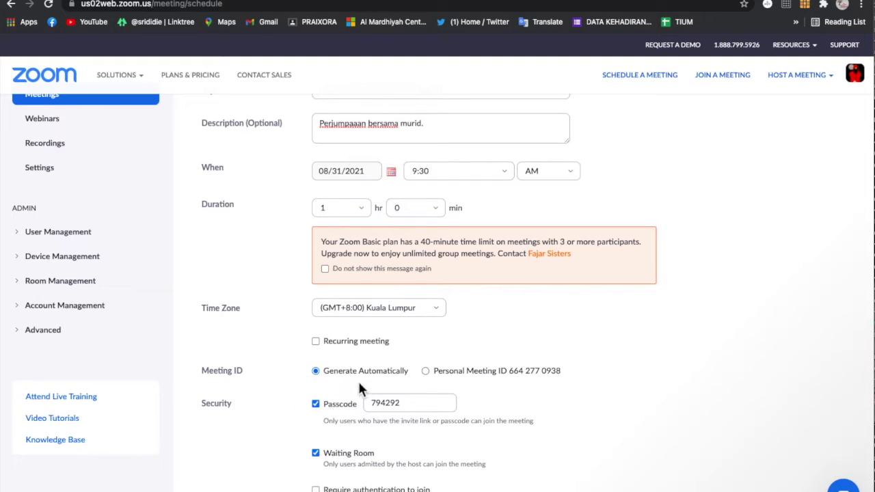
# Review the security, video and audio settings, enable muting participants upon entry, and save the meeting
pyautogui.scroll(-2, 367, 389)
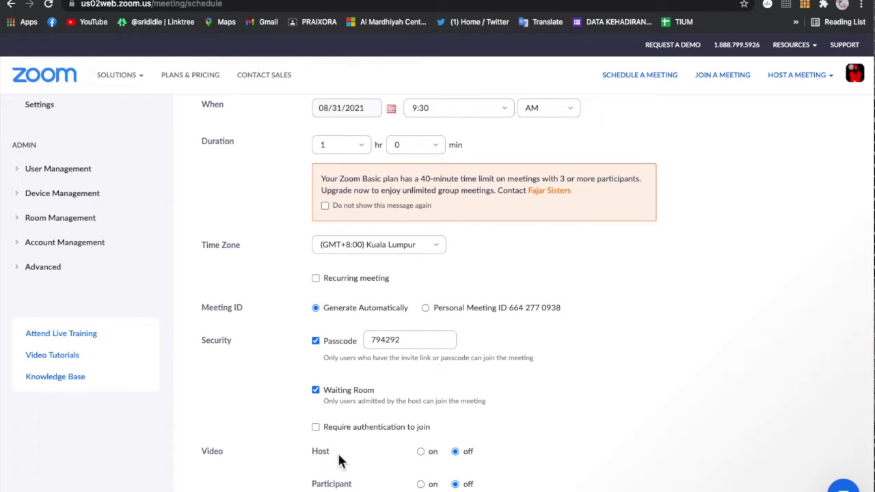
pyautogui.scroll(-1, 343, 470)
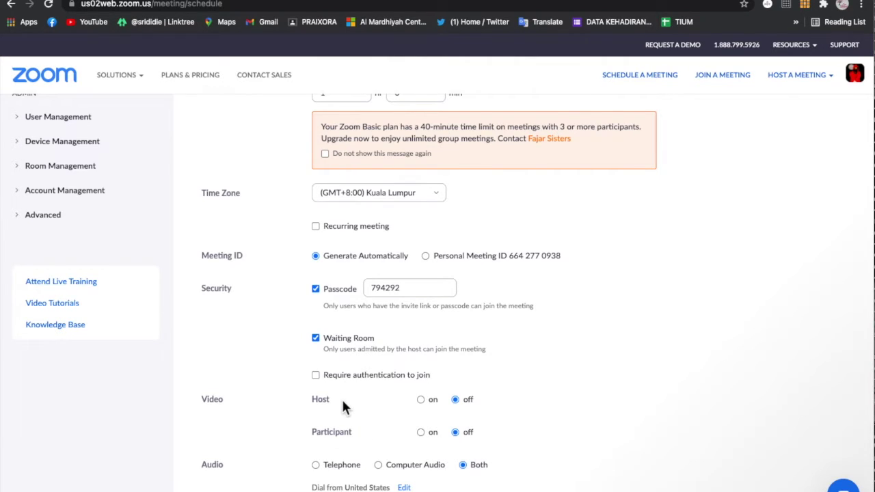
pyautogui.moveTo(343, 406)
pyautogui.scroll(-2, 365, 455)
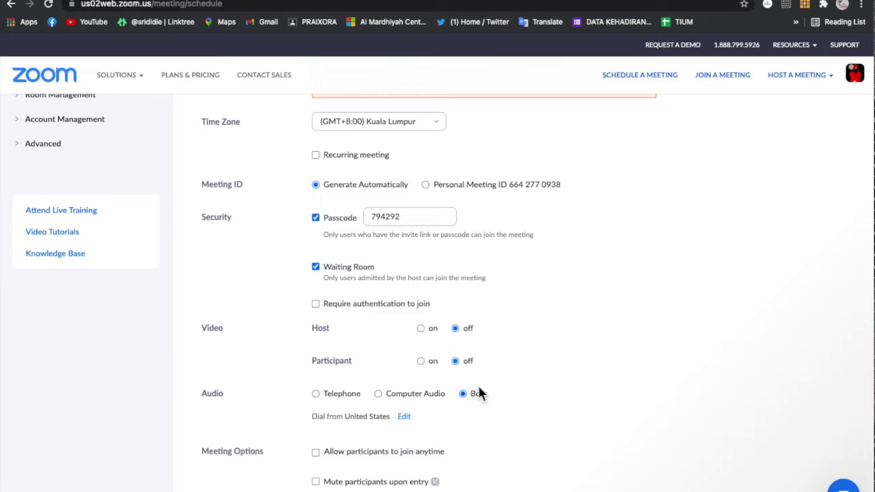
pyautogui.scroll(-3, 456, 473)
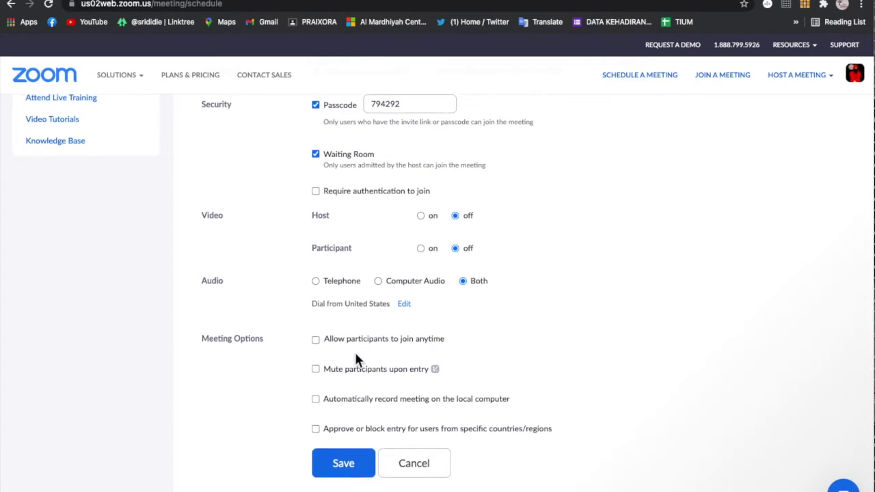
pyautogui.scroll(1, 356, 361)
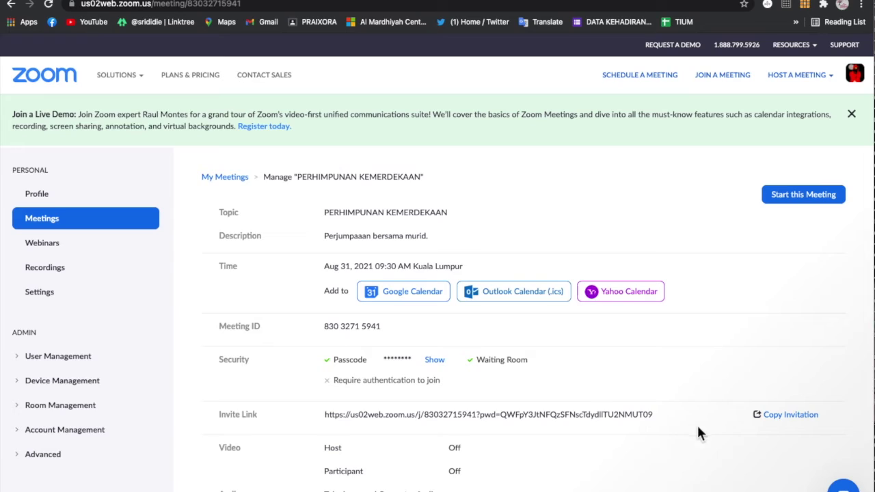
# Try the option to add the saved meeting to Google Calendar, and look through the meeting's details
pyautogui.click(403, 298)
pyautogui.scroll(-3, 421, 309)
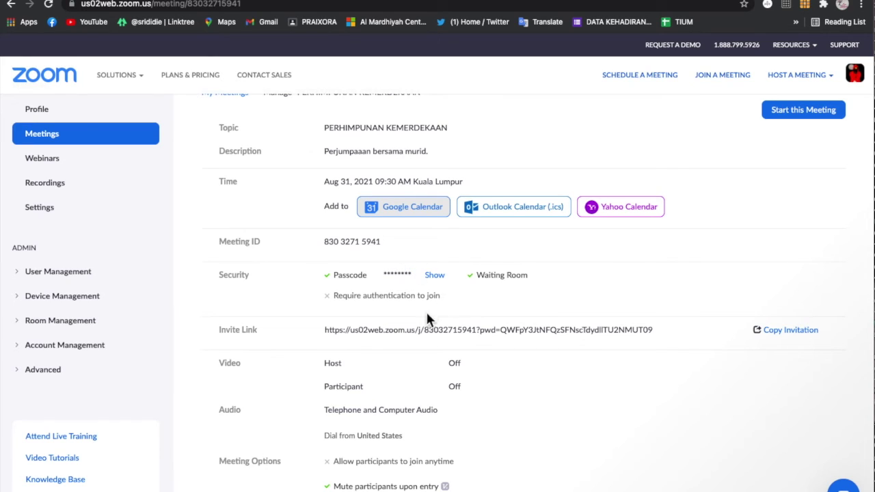
pyautogui.scroll(1, 431, 362)
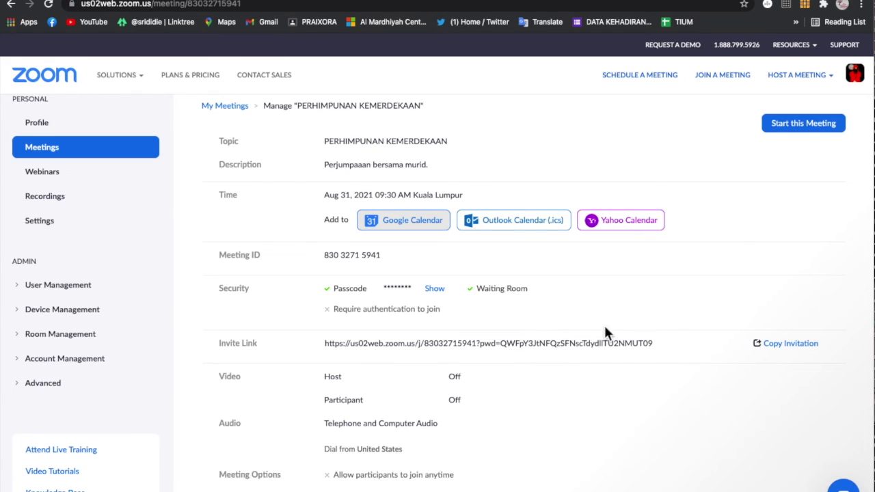
# Copy the full meeting invitation to the clipboard and close the invitation dialog
pyautogui.click(799, 347)
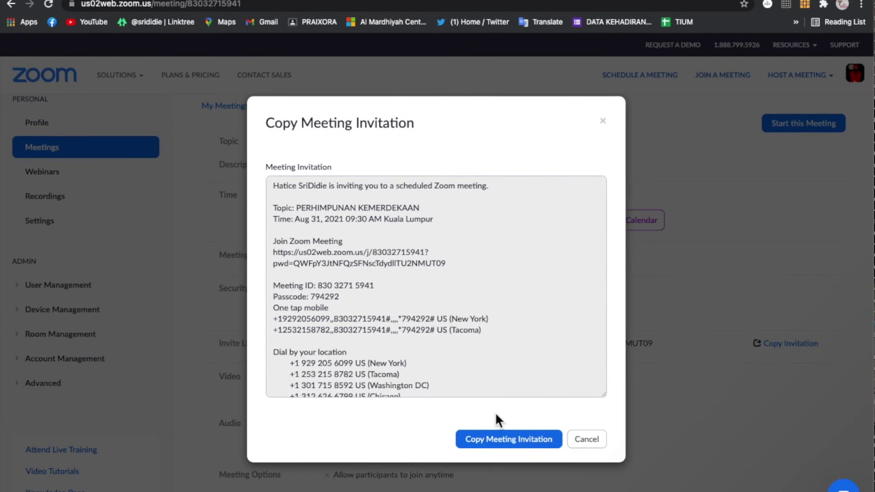
pyautogui.click(499, 443)
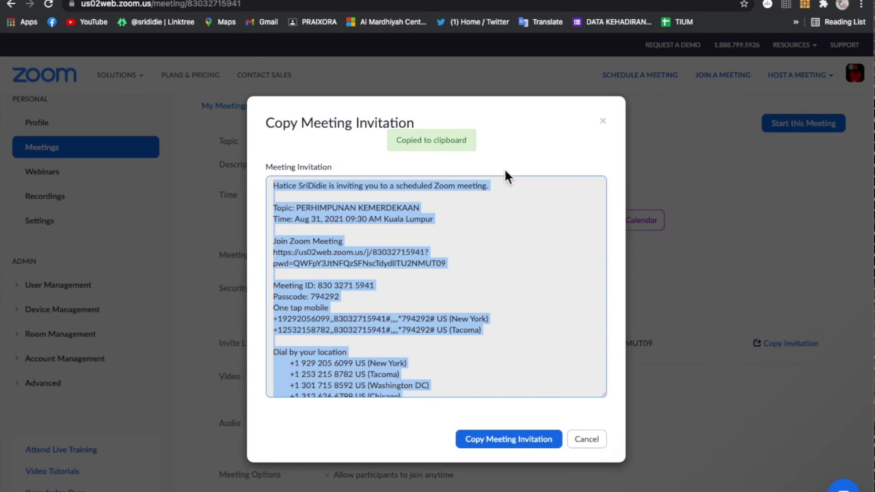
pyautogui.click(589, 449)
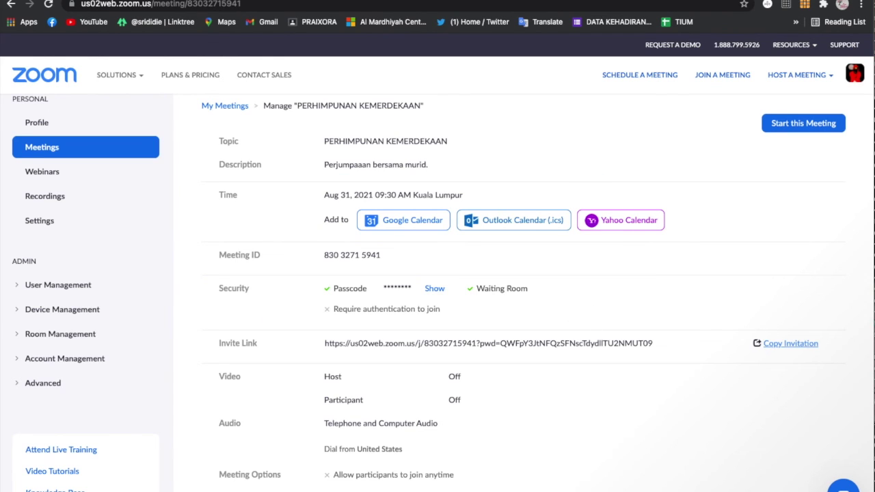
# Switch to WhatsApp, open the contact's chat found by searching for "uk", and paste the copied invitation with its meeting passcode as a draft message
pyautogui.press('super+Tab')
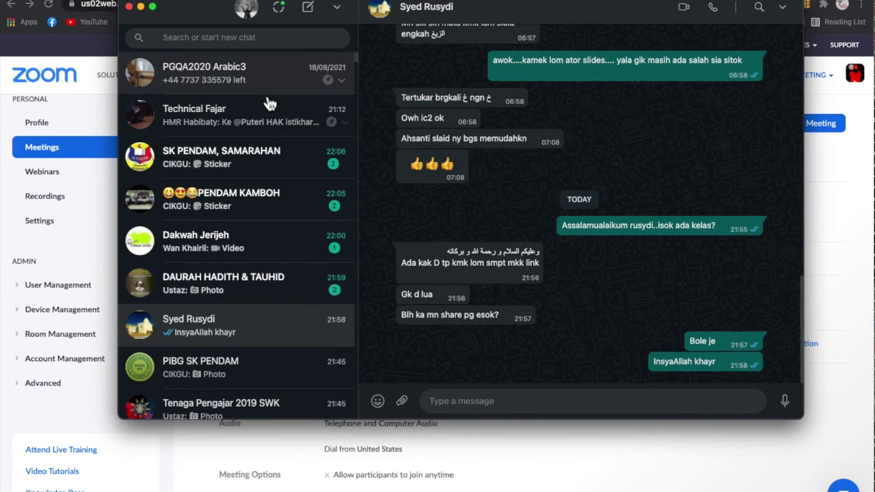
pyautogui.click(235, 37)
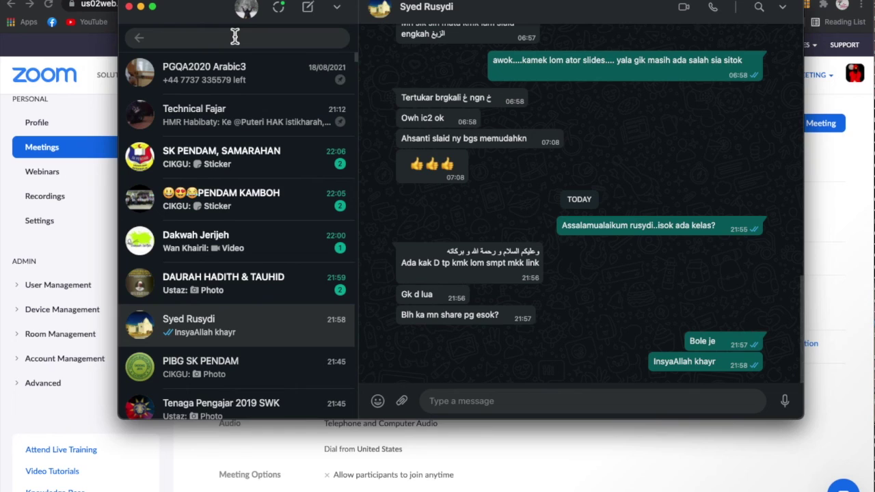
pyautogui.write('uk')
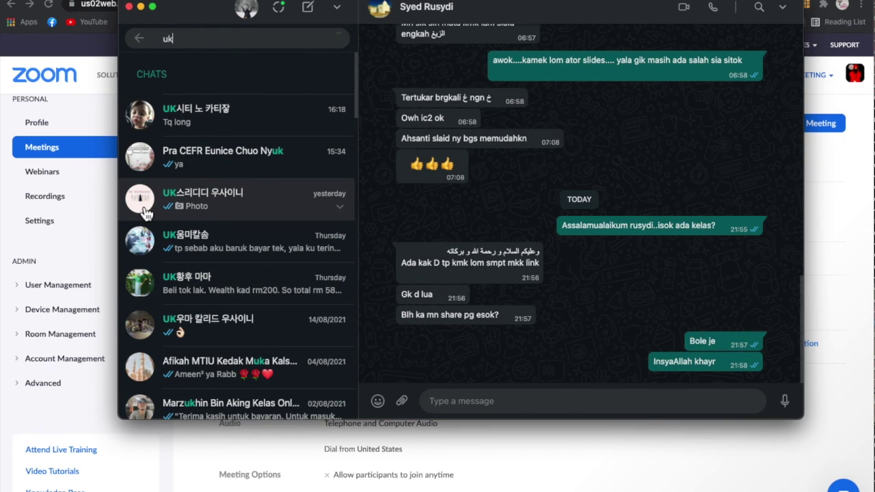
pyautogui.click(144, 213)
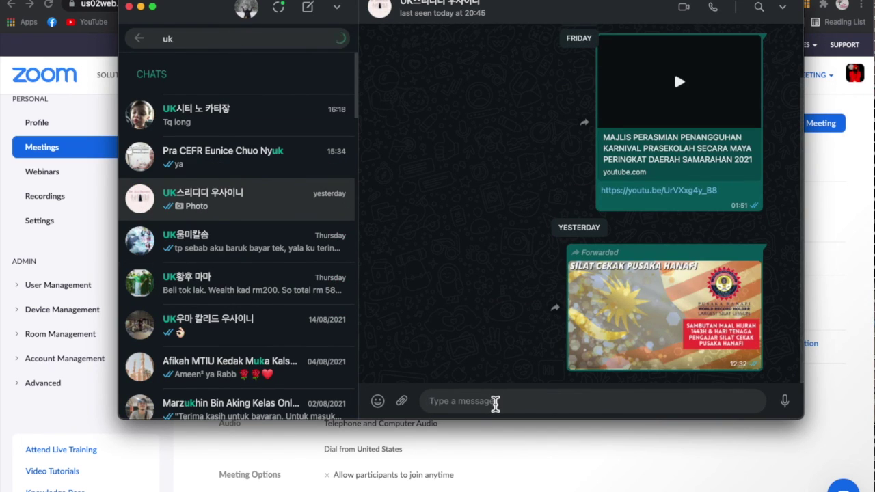
pyautogui.press('super+v')
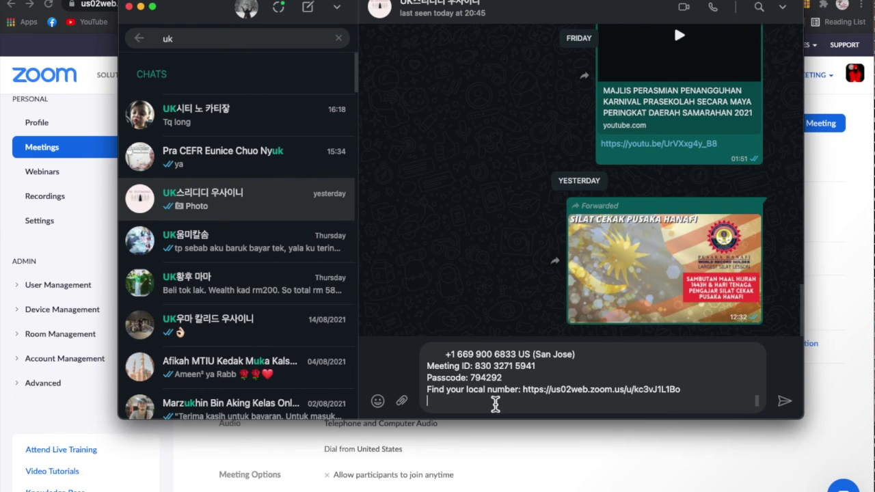
pyautogui.scroll(-5, 499, 392)
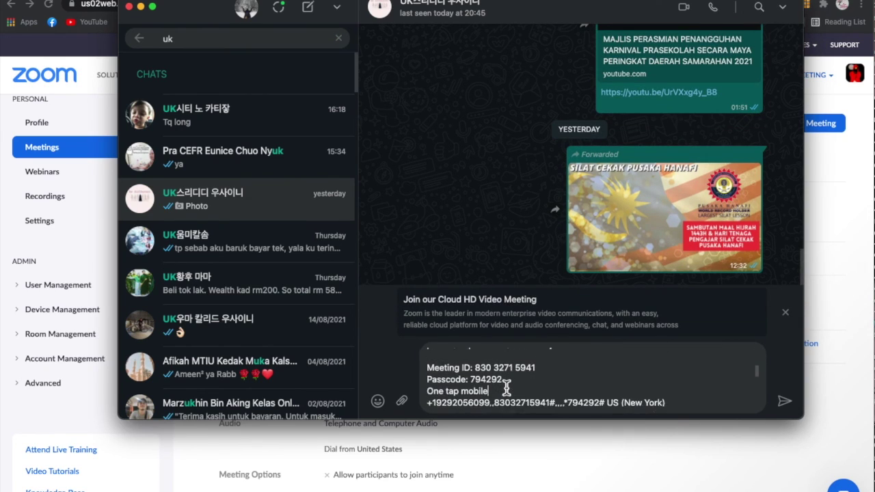